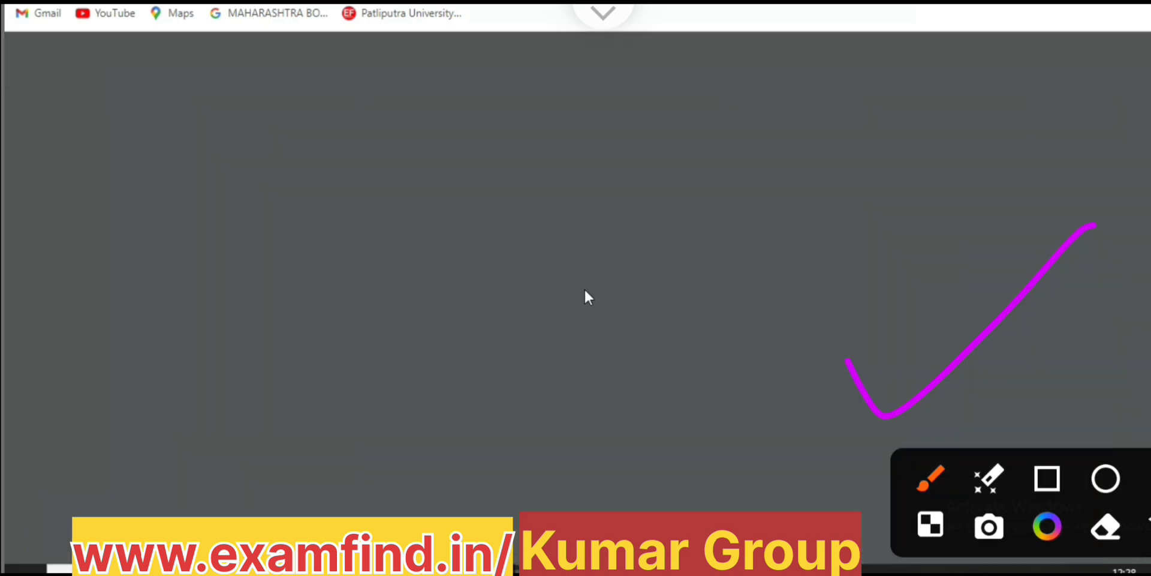
Step: Review the offline exam form's candidate details, subjects and declaration sections, pointing out the name blank with a temporary arrow
{"action": "scroll", "coordinate": [586, 290], "scroll_direction": "up", "scroll_amount": 3}
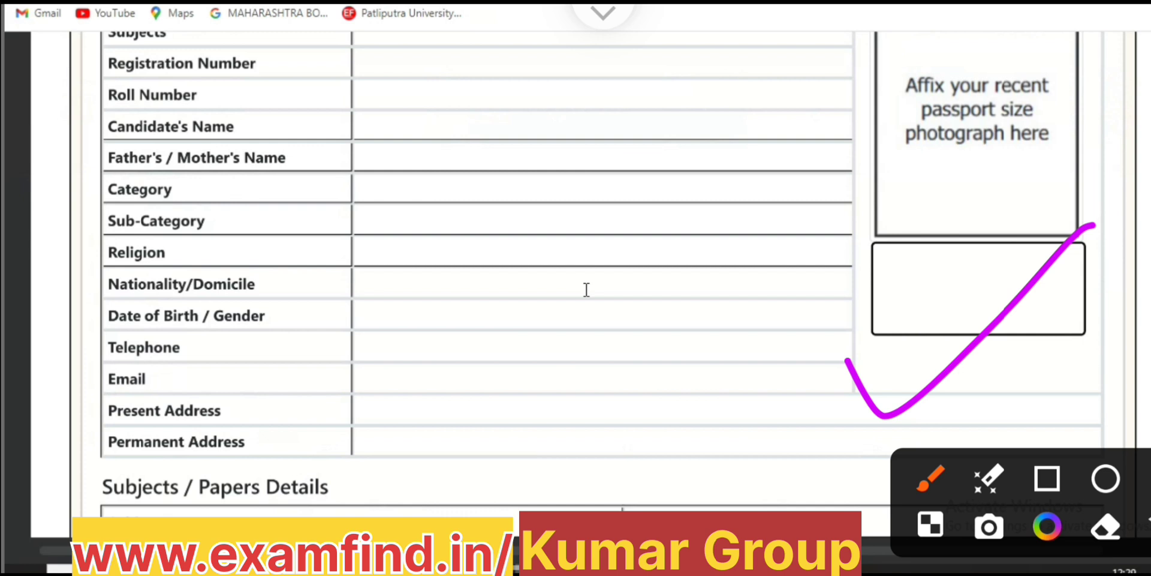
{"action": "scroll", "coordinate": [586, 289], "scroll_direction": "down", "scroll_amount": 6}
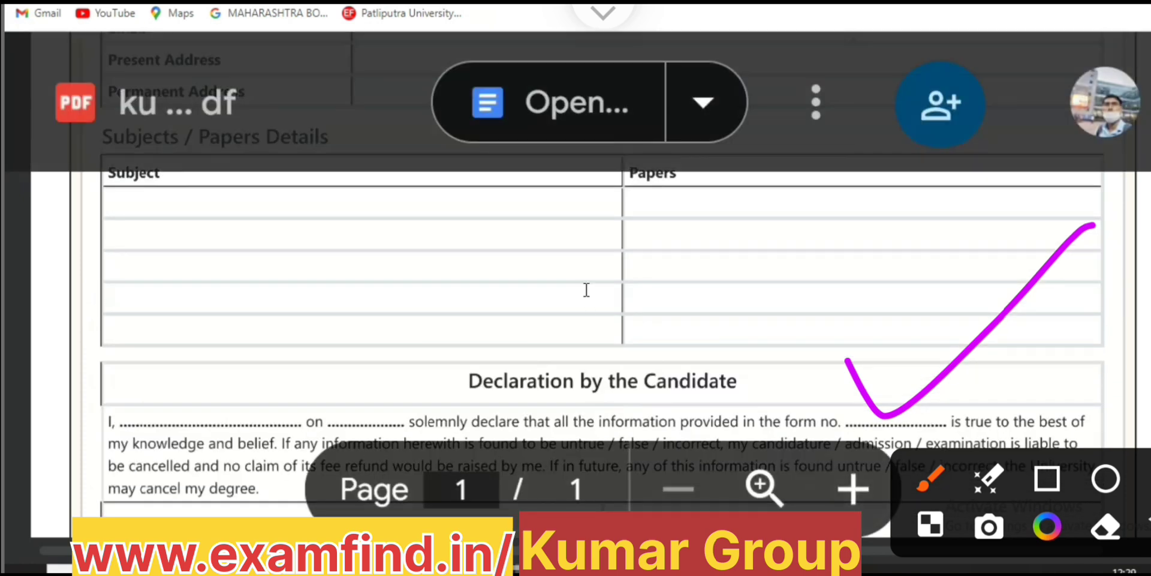
{"action": "left_click_drag", "start_coordinate": [281, 307], "coordinate": [212, 422]}
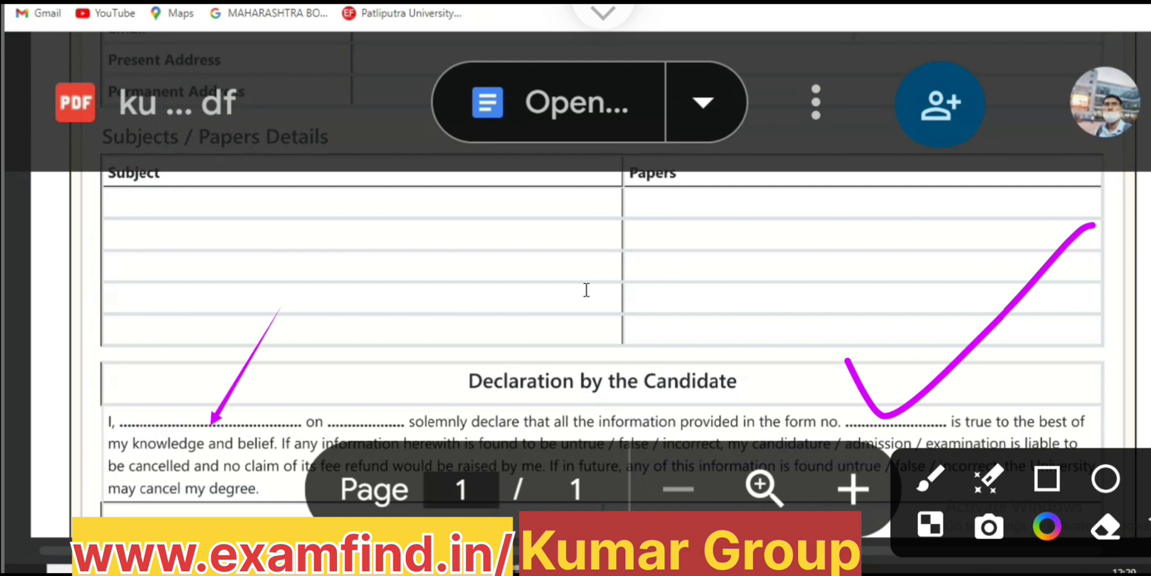
{"action": "key", "text": "Escape"}
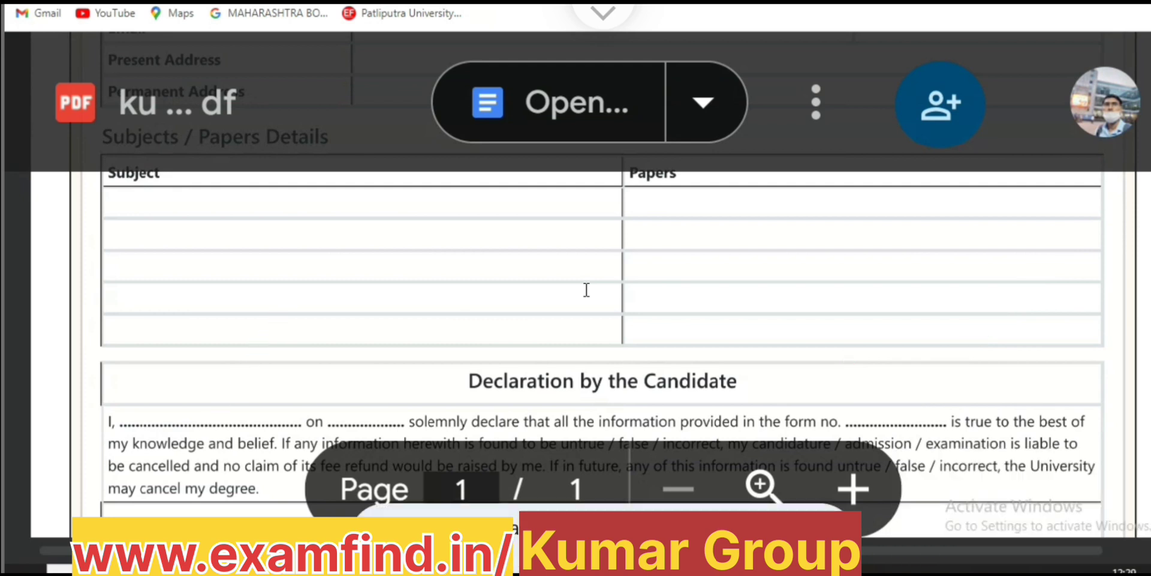
{"action": "scroll", "coordinate": [587, 290], "scroll_direction": "down", "scroll_amount": 5}
{"action": "scroll", "coordinate": [586, 289], "scroll_direction": "down", "scroll_amount": 3}
{"action": "scroll", "coordinate": [587, 290], "scroll_direction": "up", "scroll_amount": 3}
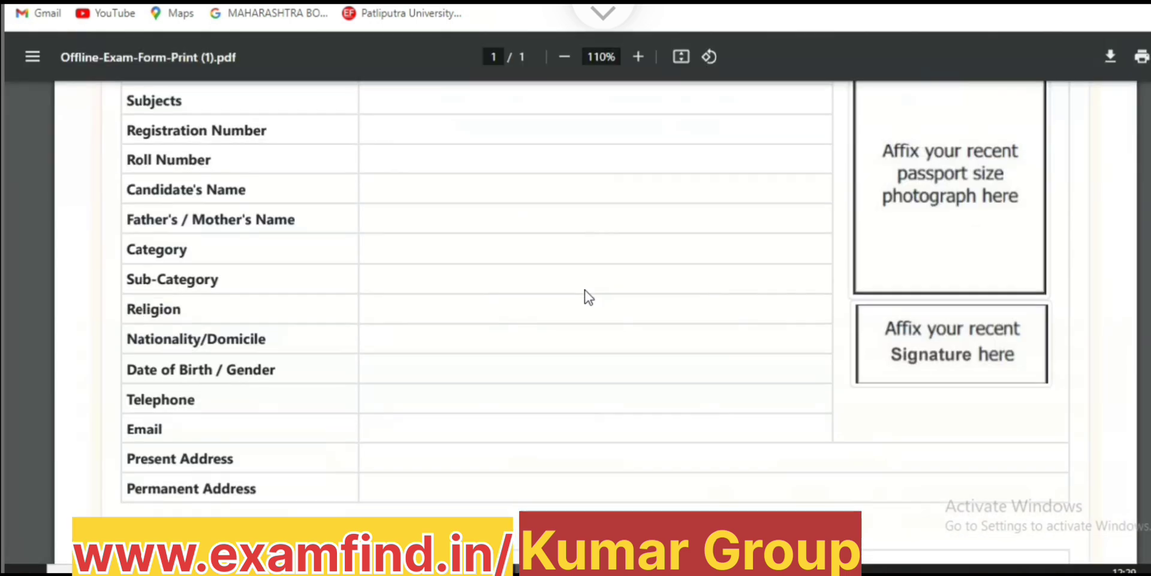
{"action": "scroll", "coordinate": [587, 290], "scroll_direction": "down", "scroll_amount": 10}
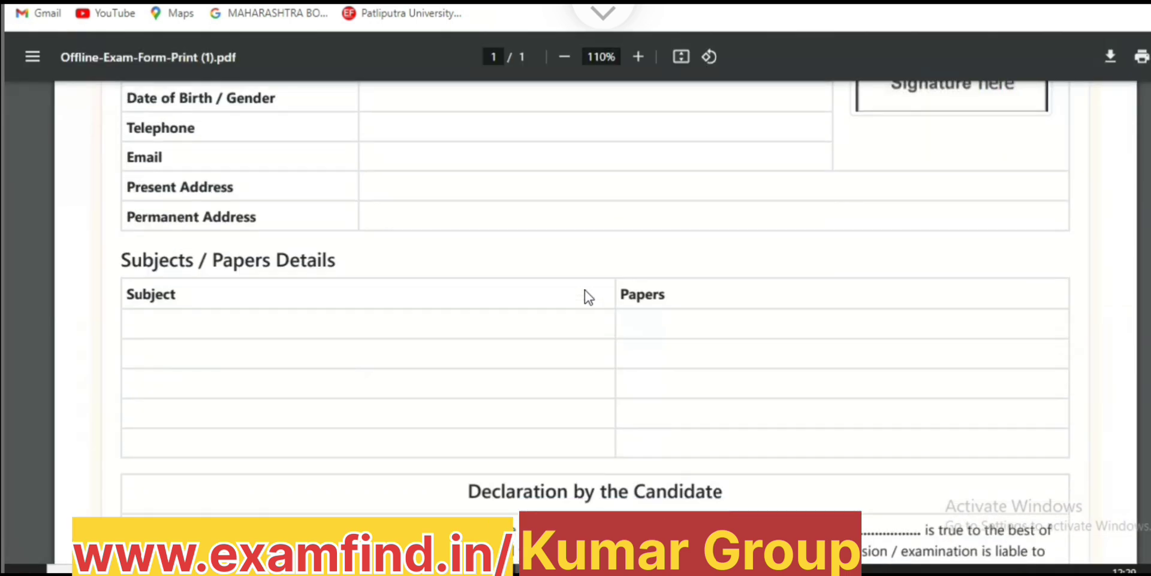
Step: Mark the Hindi candidate name and candidate signature fields below the declaration with arrows
{"action": "left_click", "coordinate": [1142, 255]}
{"action": "left_click", "coordinate": [1079, 310]}
{"action": "left_click", "coordinate": [460, 298]}
{"action": "left_click_drag", "start_coordinate": [461, 298], "coordinate": [297, 346]}
{"action": "left_click_drag", "start_coordinate": [876, 277], "coordinate": [984, 339]}
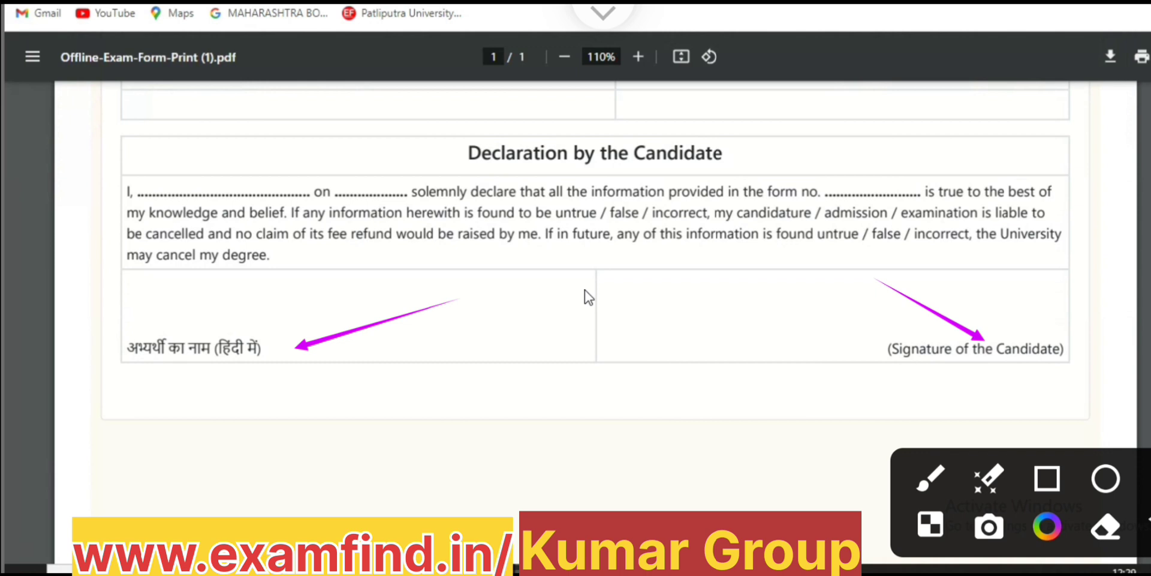
Step: Close the form PDF and review the dates, fees, instructions and important links in the exam form post
{"action": "key", "text": "ctrl+w"}
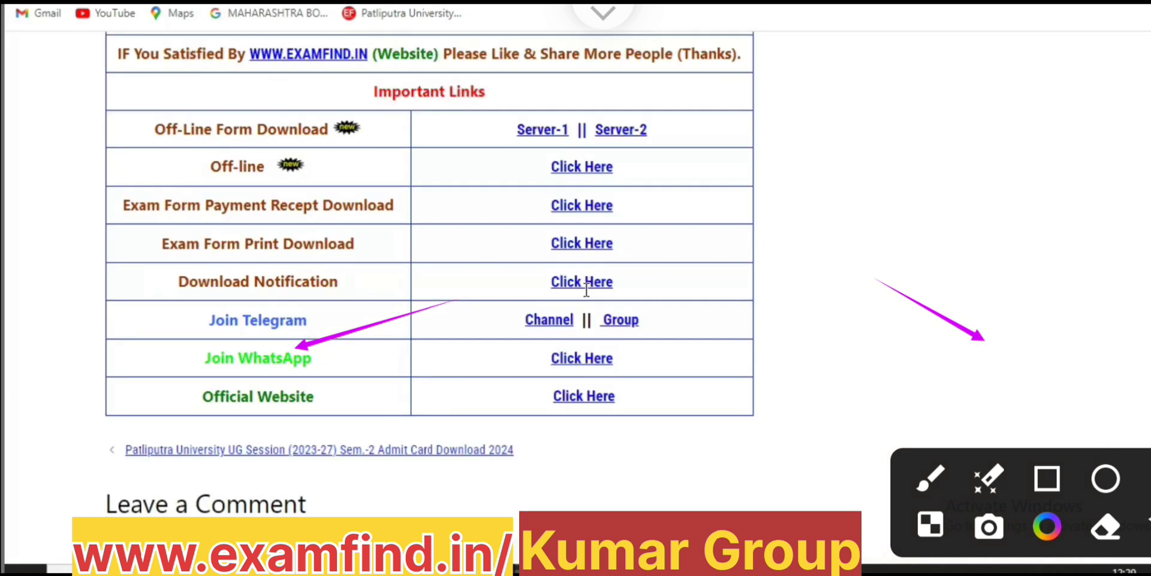
{"action": "scroll", "coordinate": [587, 294], "scroll_direction": "up", "scroll_amount": 15}
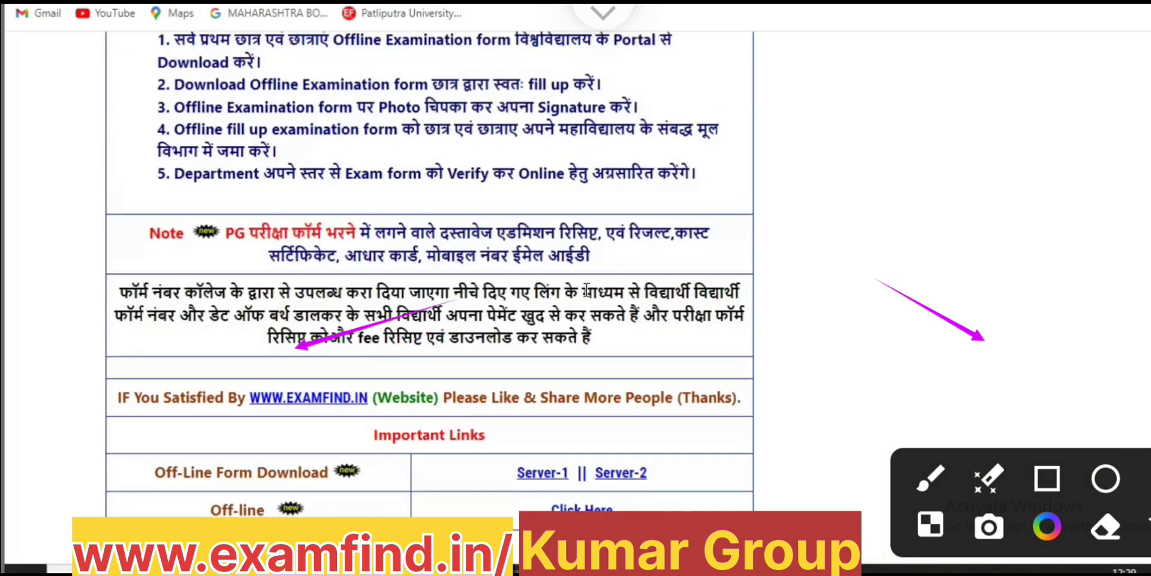
{"action": "scroll", "coordinate": [586, 294], "scroll_direction": "down", "scroll_amount": 15}
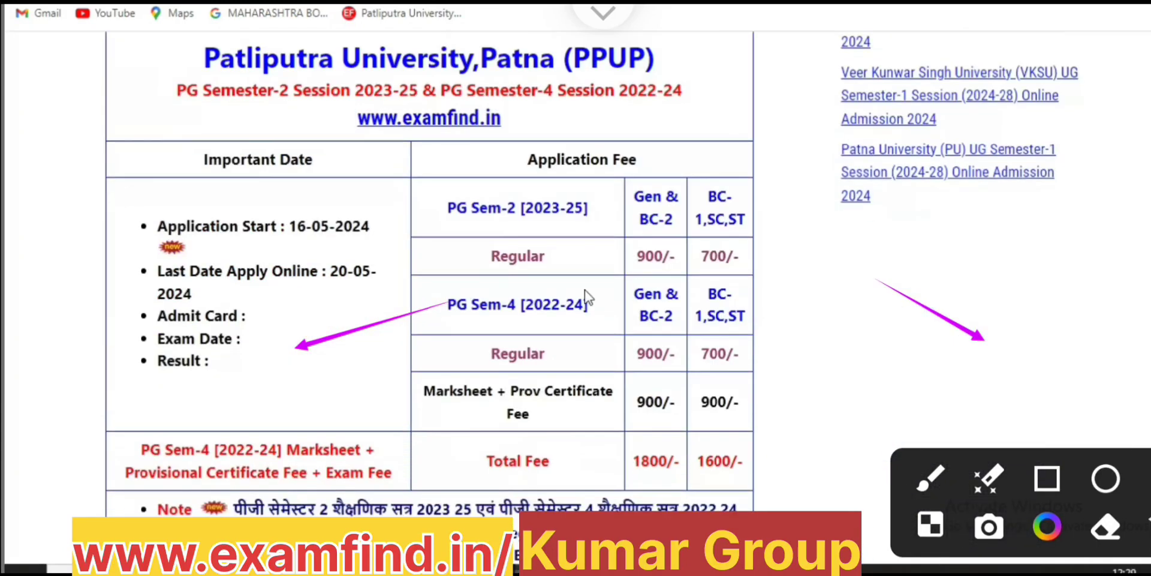
{"action": "scroll", "coordinate": [586, 298], "scroll_direction": "up", "scroll_amount": 3}
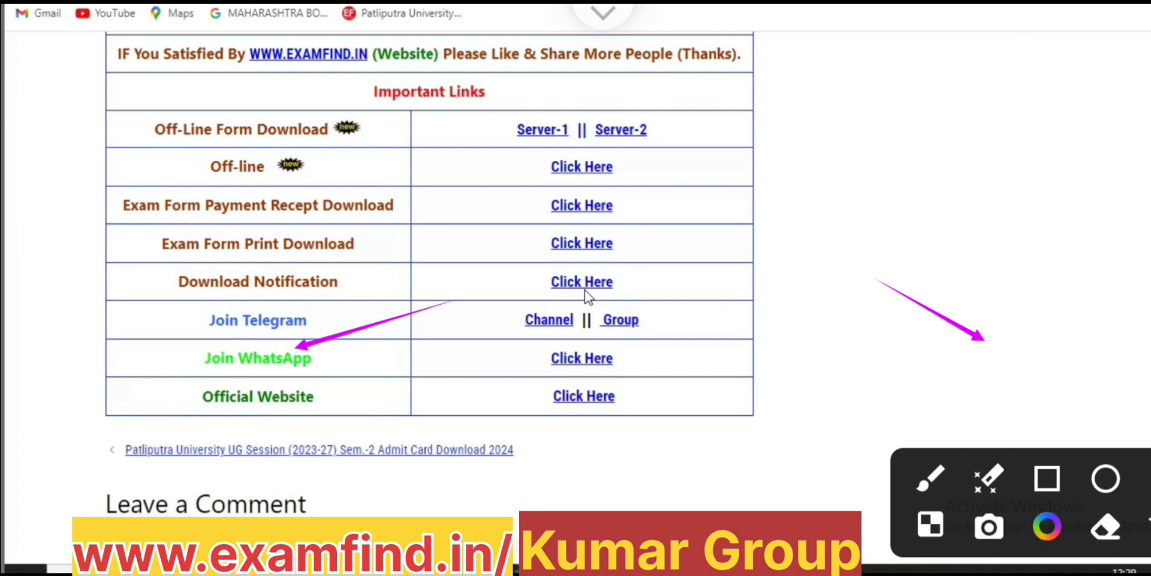
Step: Highlight the Exam Form Payment Recept Download link, clear the arrow annotations and open the link
{"action": "left_click_drag", "start_coordinate": [130, 205], "coordinate": [288, 205]}
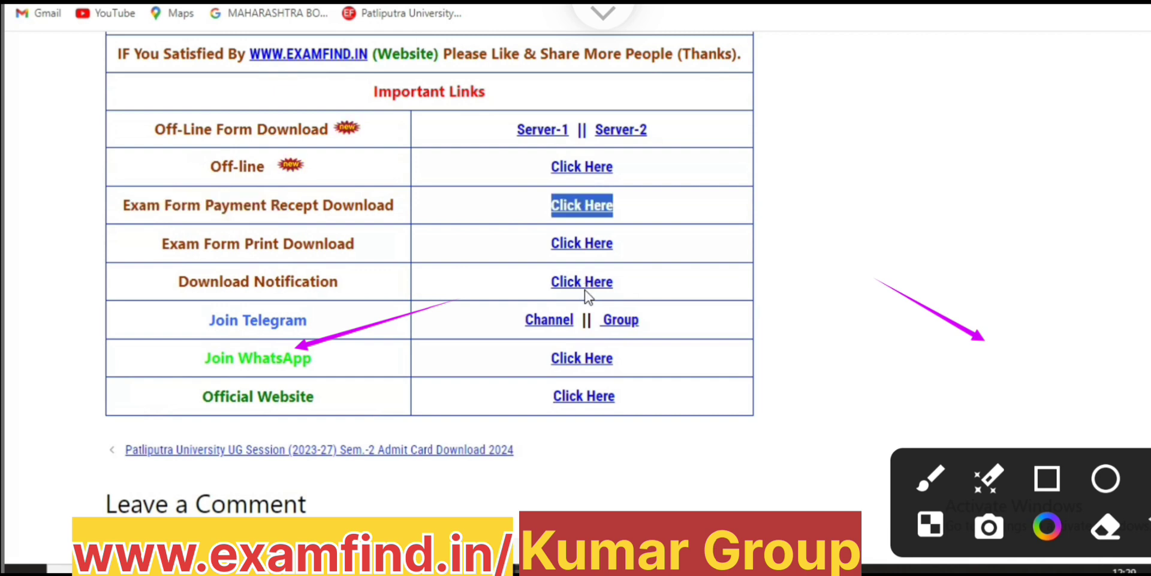
{"action": "left_click_drag", "start_coordinate": [839, 235], "coordinate": [630, 211]}
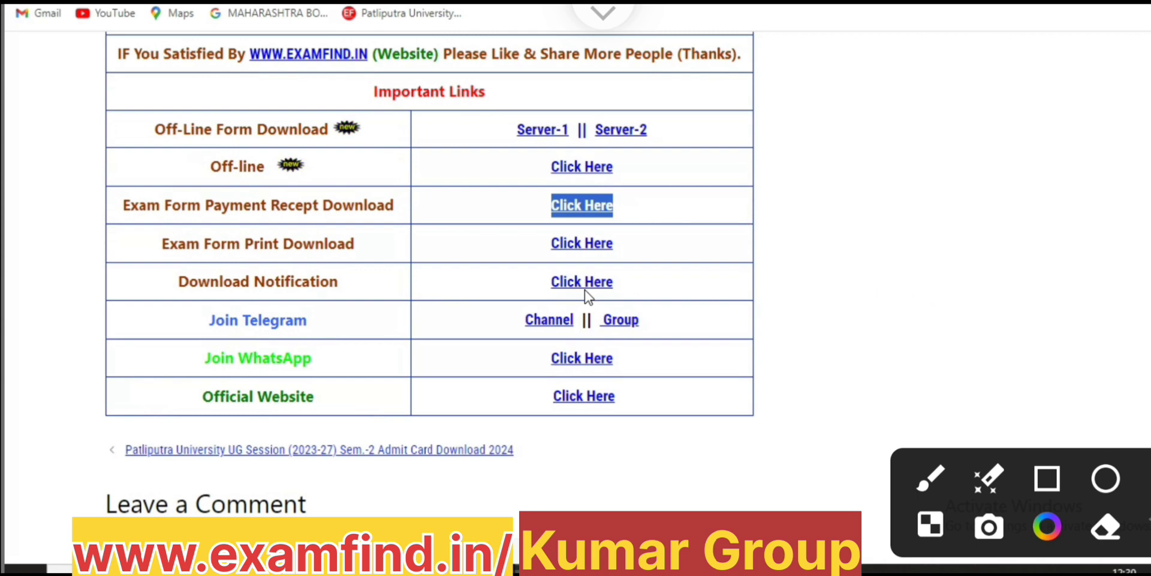
{"action": "left_click", "coordinate": [585, 289]}
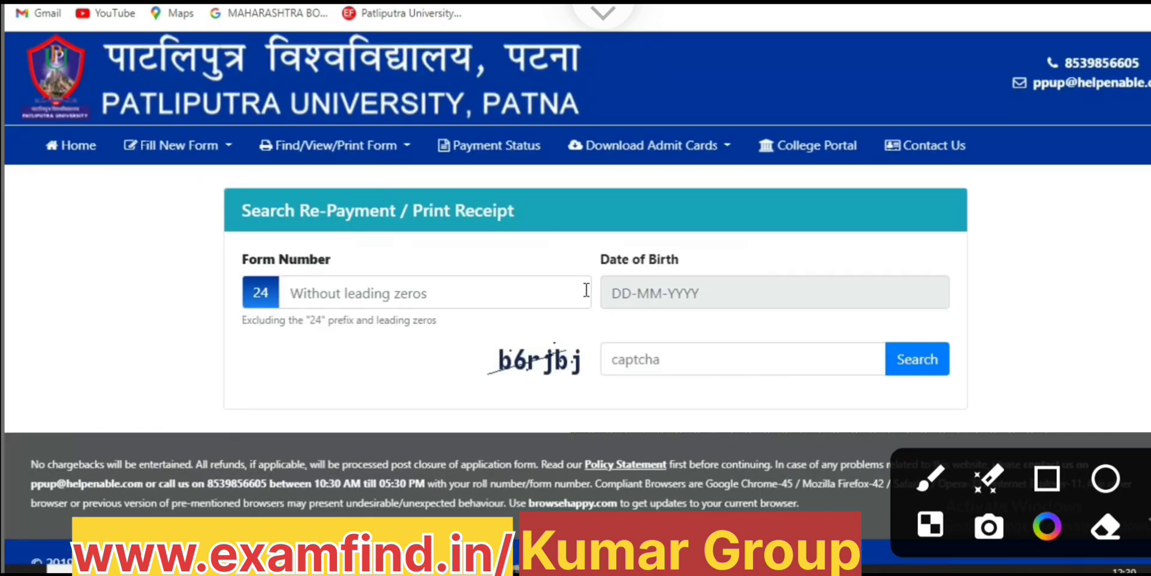
Step: Mark the Form Number and Date of Birth fields with arrows and pick a date of birth in the receipt search
{"action": "left_click", "coordinate": [587, 290]}
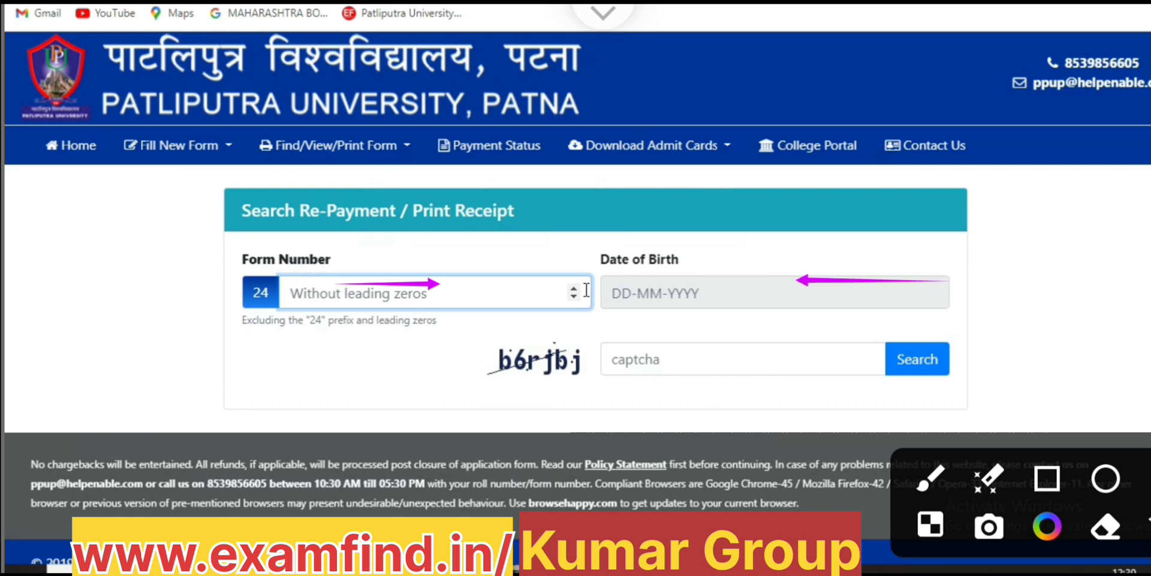
{"action": "key", "text": "Tab"}
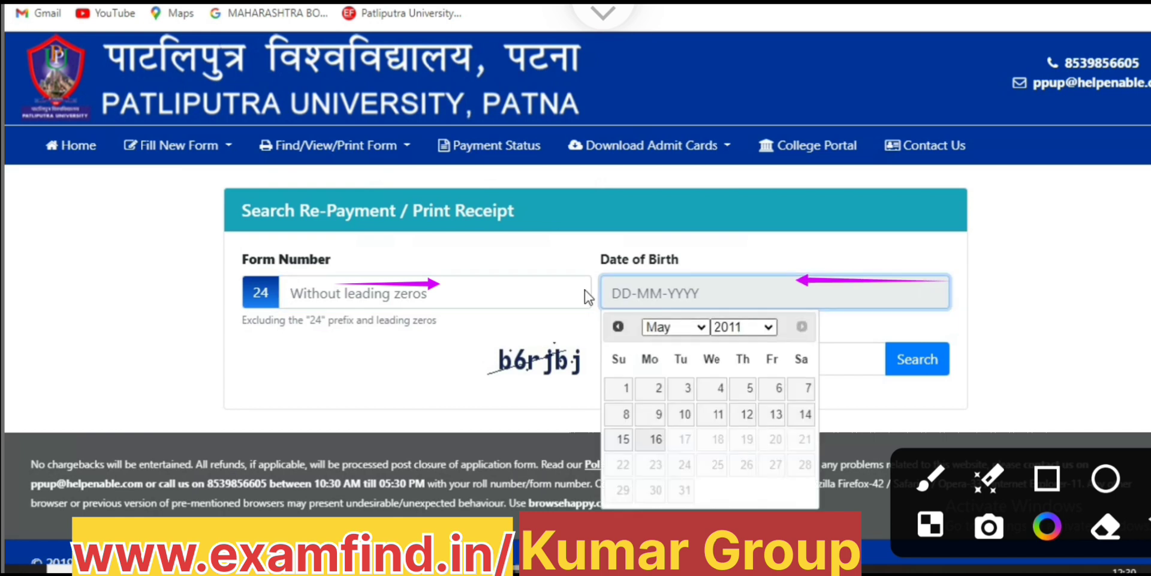
{"action": "left_click", "coordinate": [743, 327]}
{"action": "left_click", "coordinate": [735, 122]}
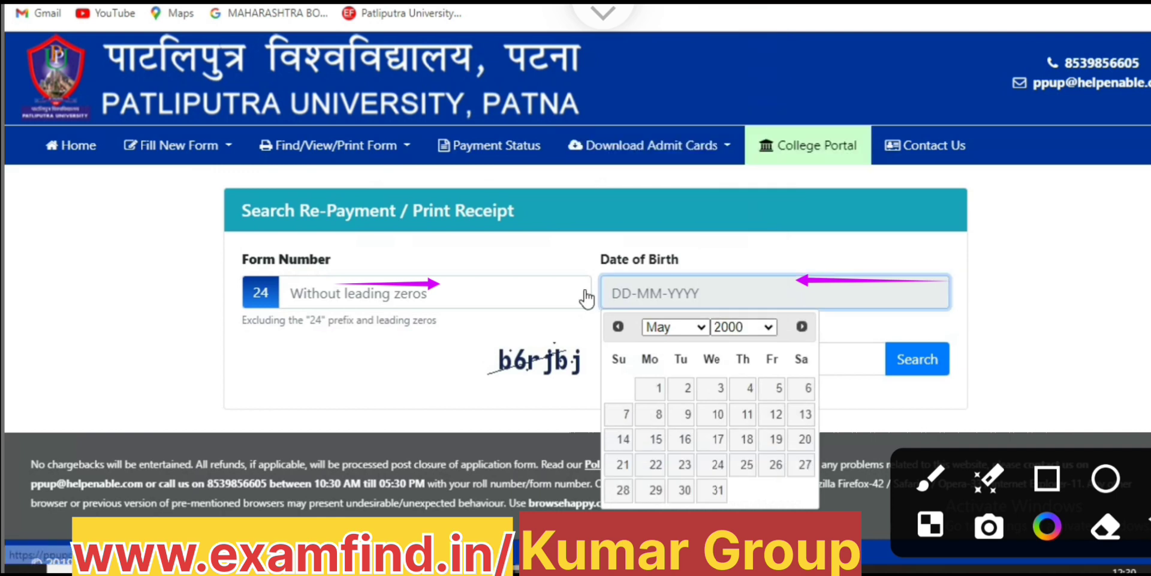
{"action": "left_click", "coordinate": [675, 327]}
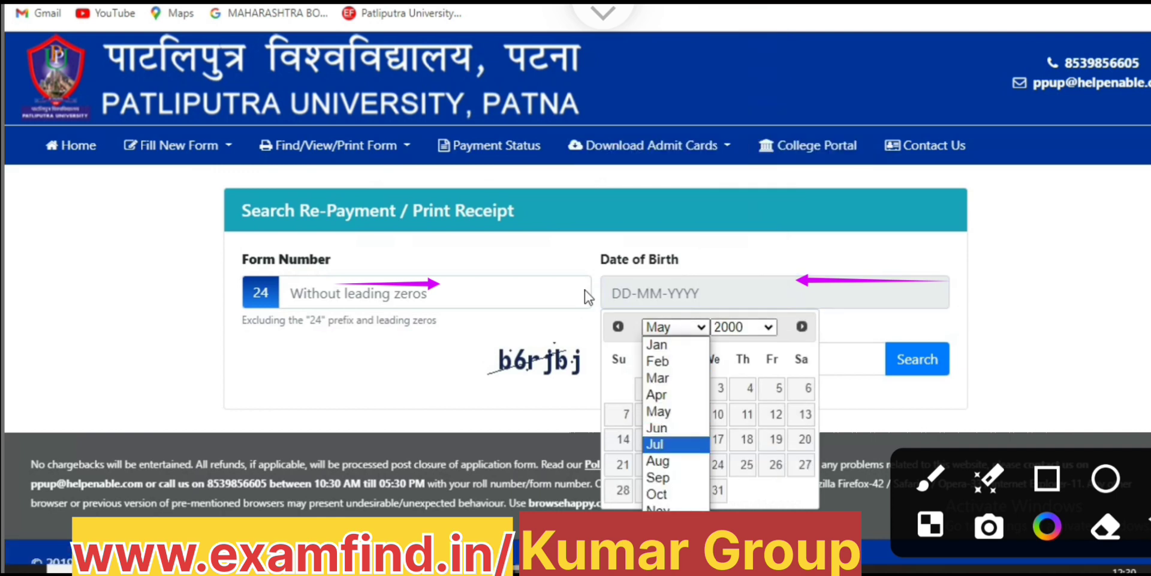
{"action": "key", "text": "Return"}
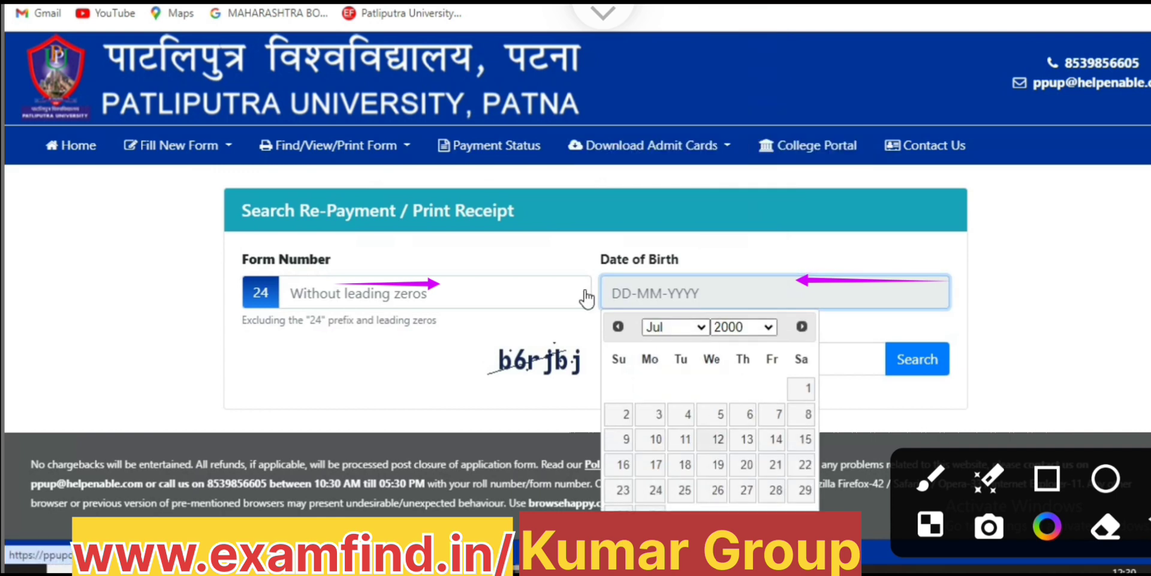
{"action": "key", "text": "Return"}
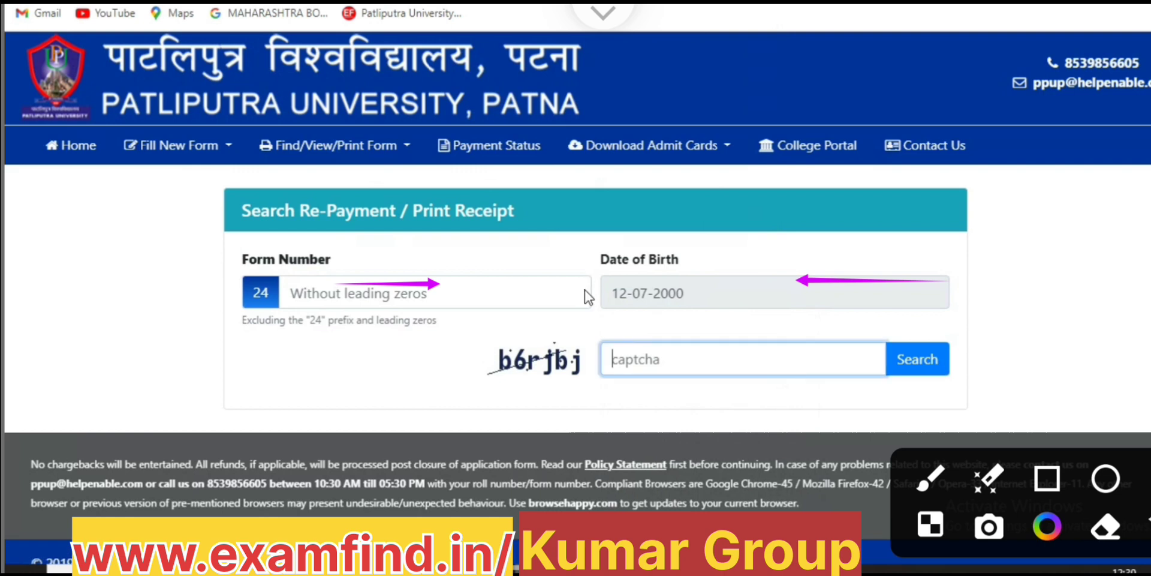
Step: Mark the captcha image, the captcha entry field and the Search control with arrows
{"action": "left_click_drag", "start_coordinate": [458, 331], "coordinate": [563, 370]}
{"action": "left_click_drag", "start_coordinate": [683, 359], "coordinate": [737, 368]}
{"action": "left_click_drag", "start_coordinate": [1019, 337], "coordinate": [915, 380]}
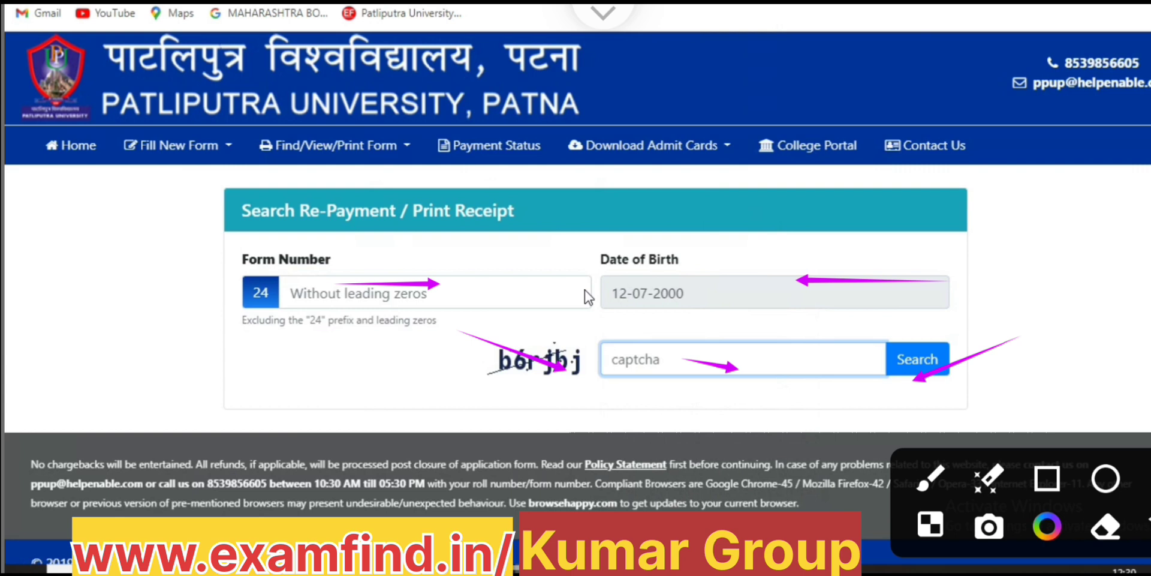
Step: Return to the post's important links, highlight the Exam Form Print Download link and open it
{"action": "key", "text": "alt+Left"}
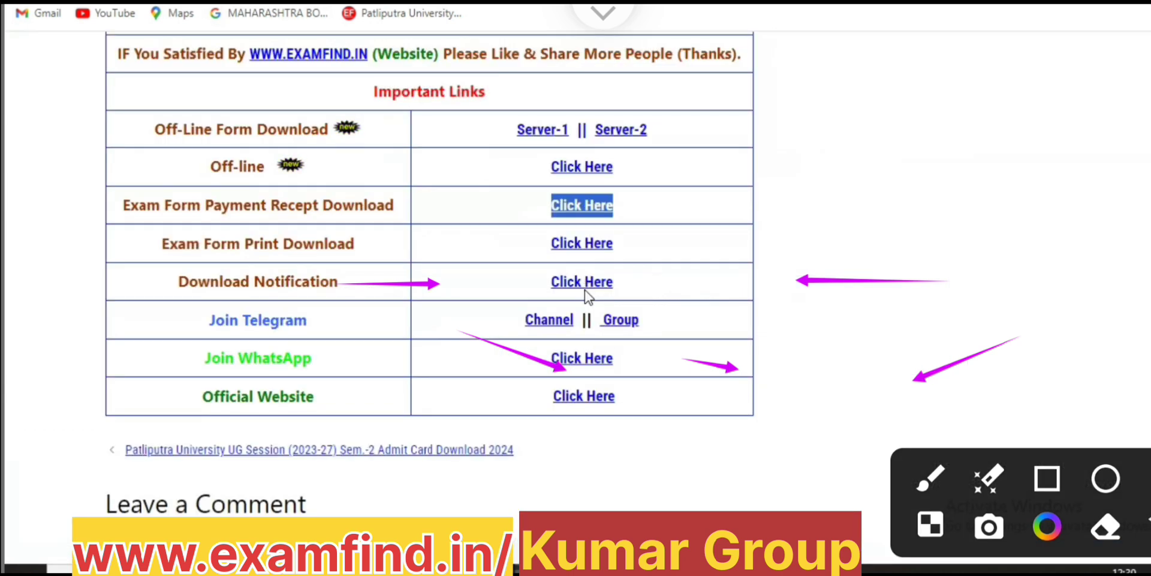
{"action": "left_click", "coordinate": [586, 294]}
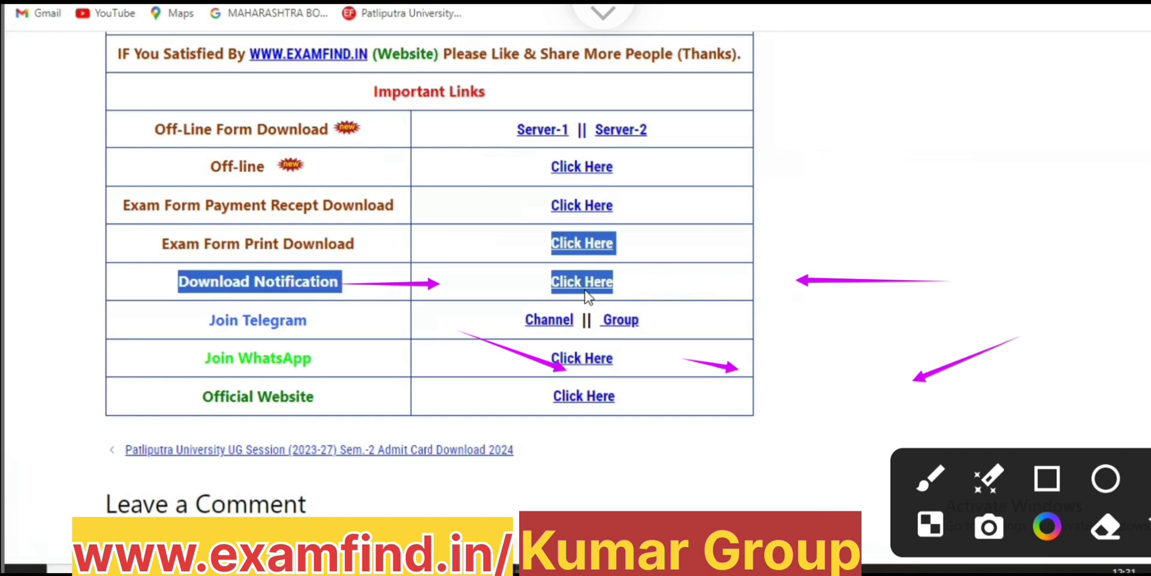
{"action": "left_click", "coordinate": [588, 294]}
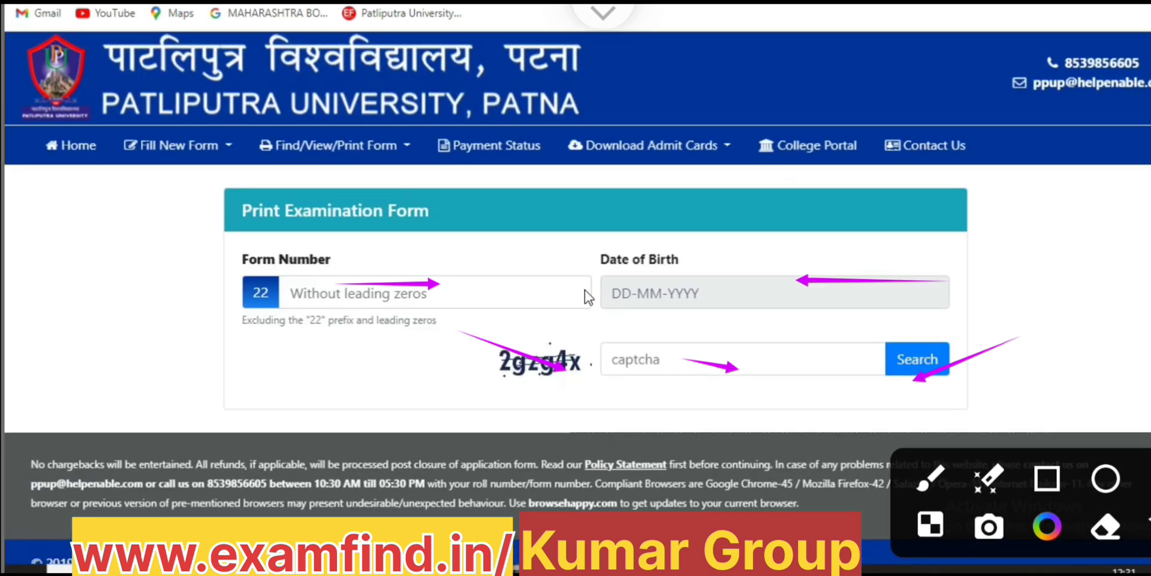
Step: Pick a date of birth in the Print Examination Form search and close that page
{"action": "left_click", "coordinate": [586, 292]}
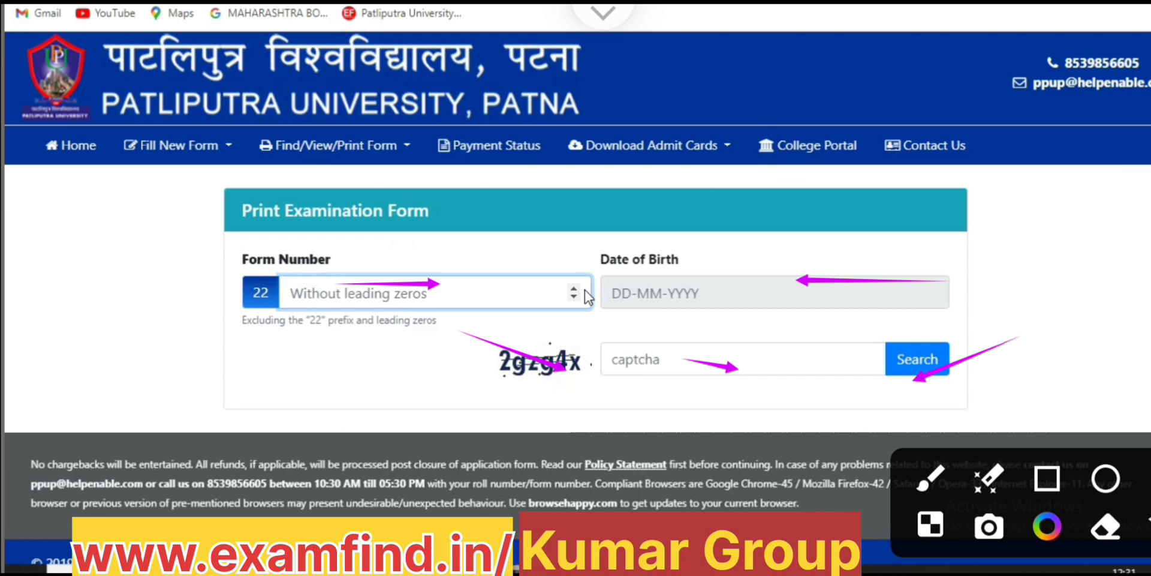
{"action": "key", "text": "Tab"}
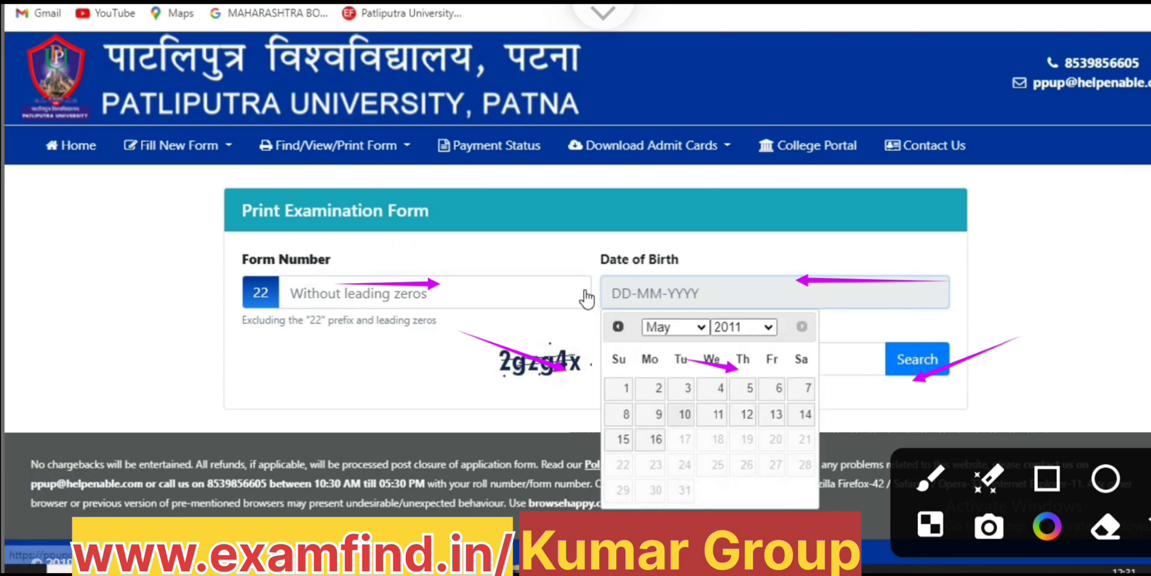
{"action": "key", "text": "Return"}
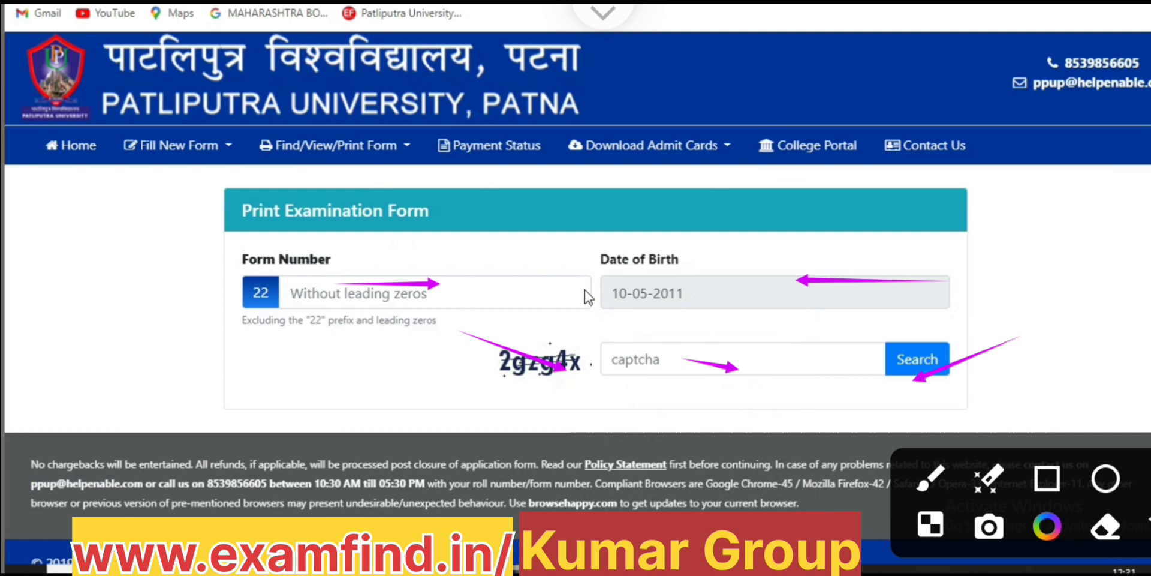
{"action": "scroll", "coordinate": [588, 296], "scroll_direction": "down", "scroll_amount": 1}
{"action": "scroll", "coordinate": [586, 296], "scroll_direction": "up", "scroll_amount": 1}
{"action": "key", "text": "ctrl+w"}
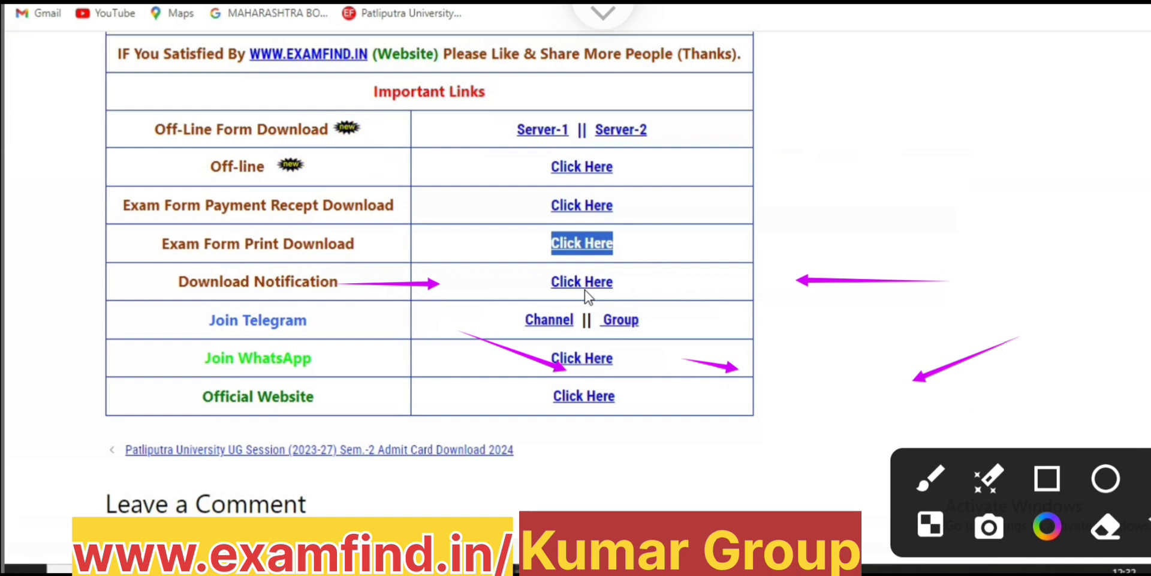
Step: Highlight the Join Telegram and Join WhatsApp rows briefly, and review the post's instructions back up to its title
{"action": "left_click_drag", "start_coordinate": [586, 292], "coordinate": [587, 295]}
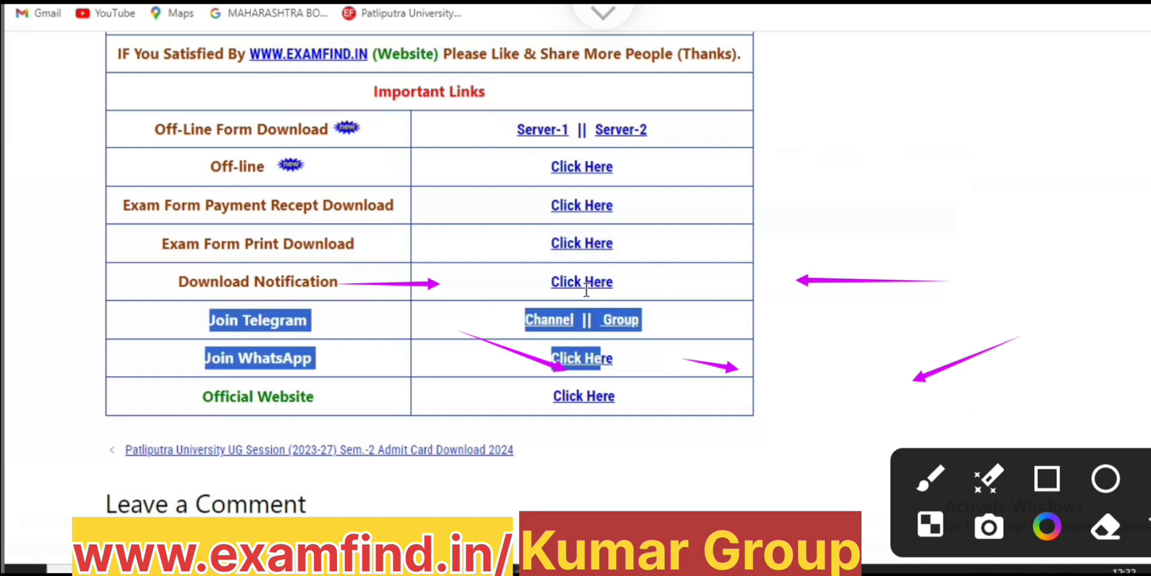
{"action": "left_click", "coordinate": [586, 293]}
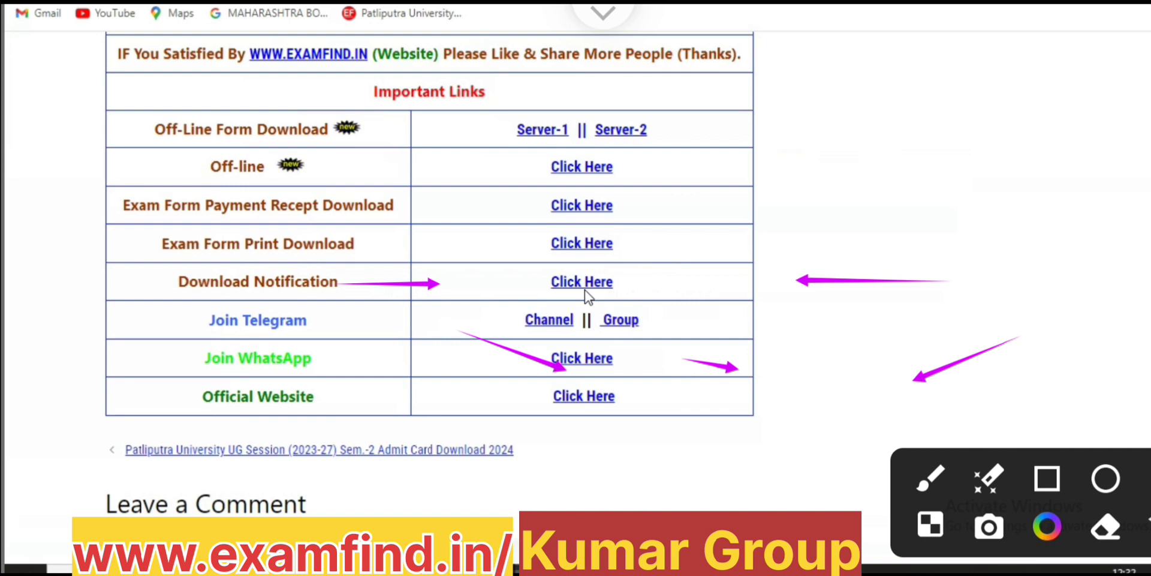
{"action": "scroll", "coordinate": [587, 294], "scroll_direction": "up", "scroll_amount": 15}
{"action": "scroll", "coordinate": [586, 295], "scroll_direction": "down", "scroll_amount": 15}
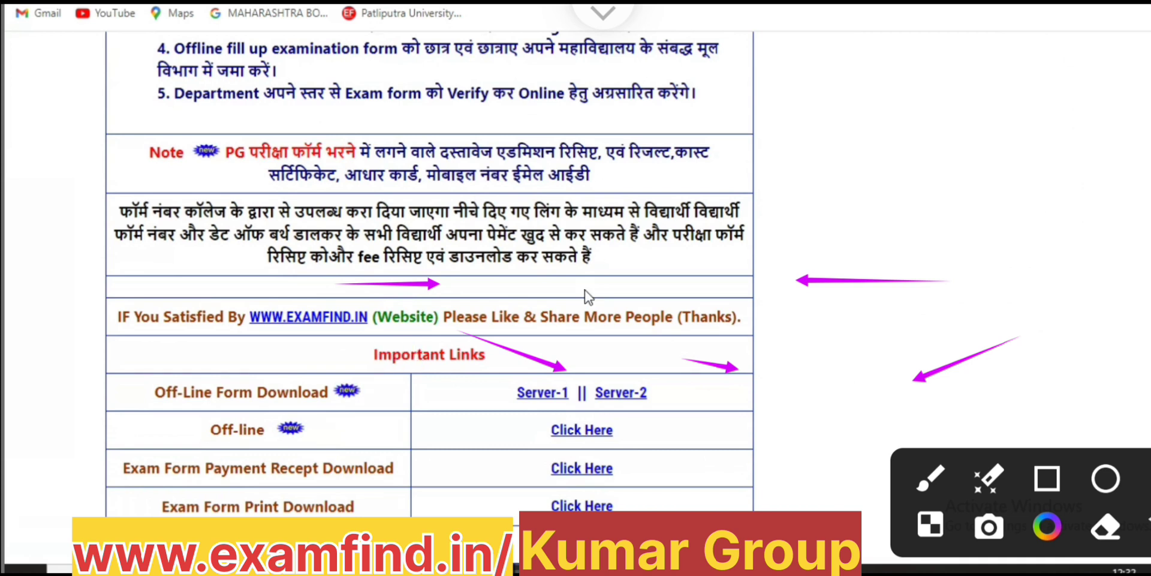
{"action": "scroll", "coordinate": [586, 290], "scroll_direction": "up", "scroll_amount": 15}
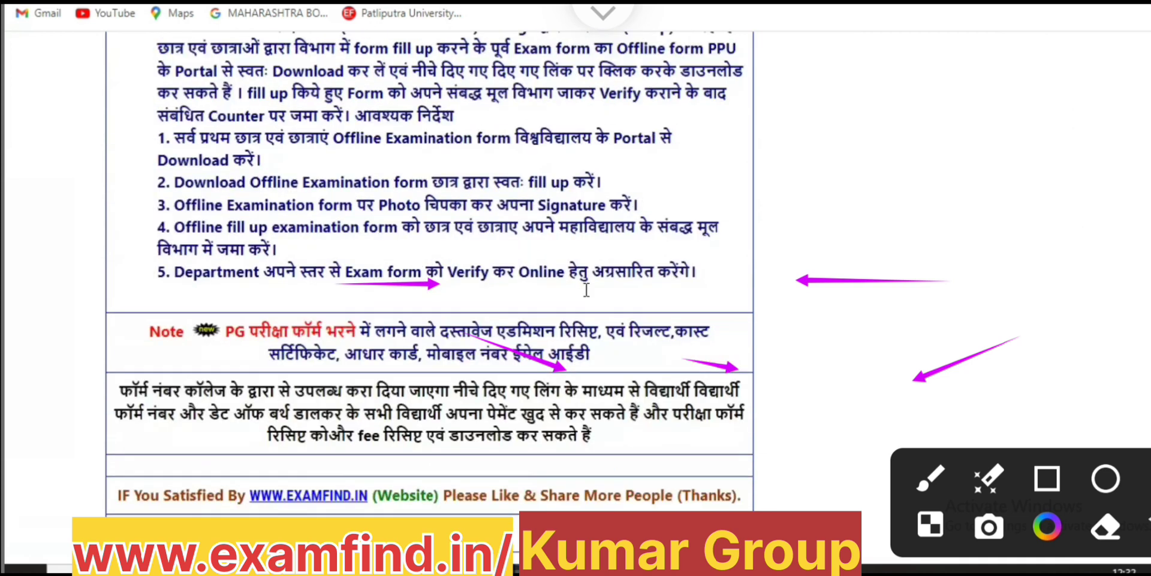
{"action": "scroll", "coordinate": [586, 290], "scroll_direction": "up", "scroll_amount": 2}
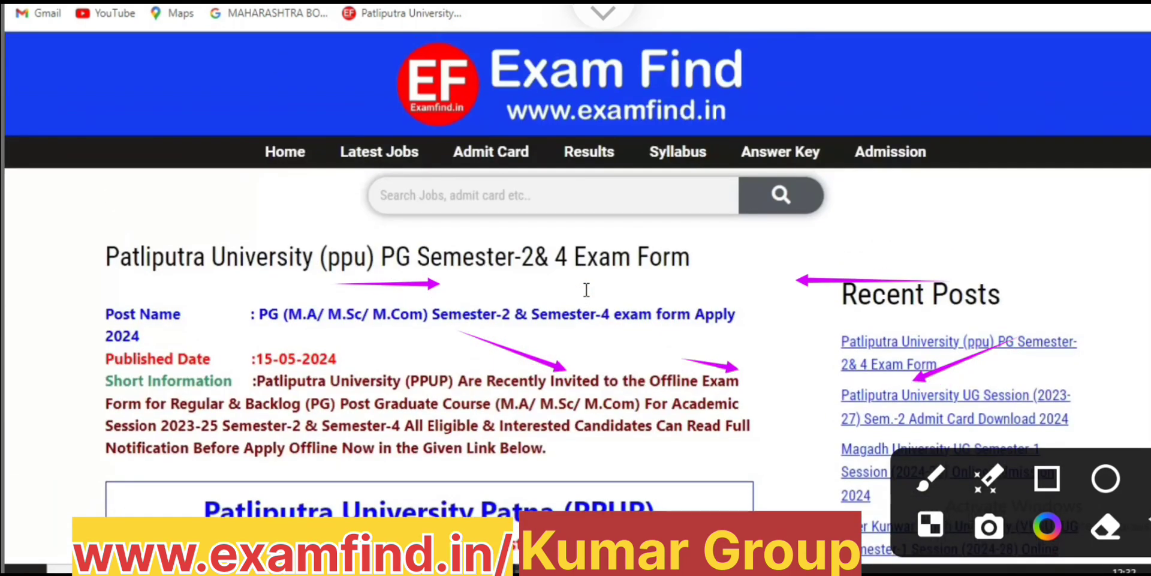